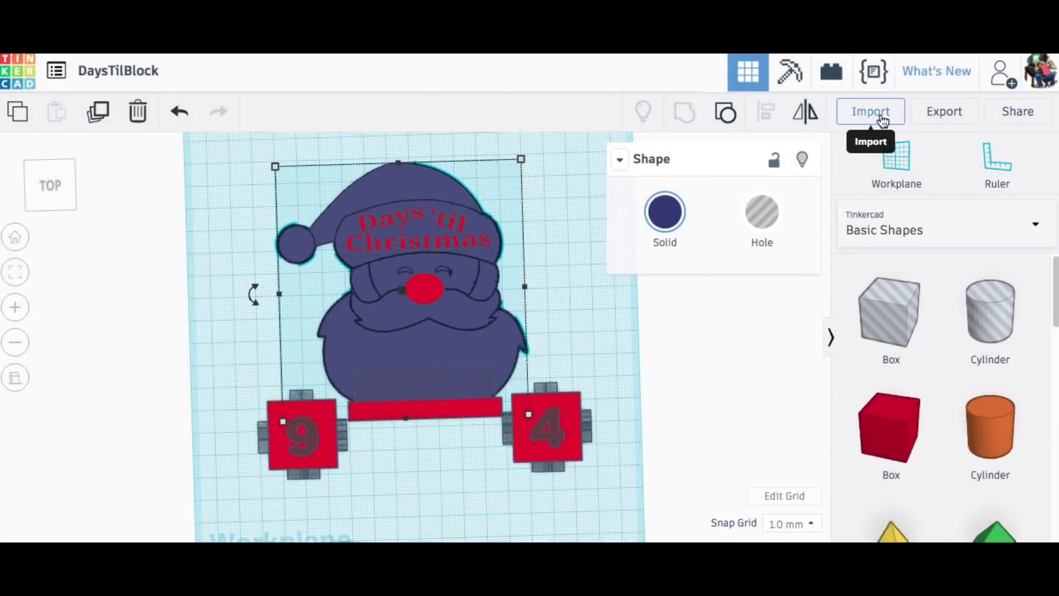
click(574, 298)
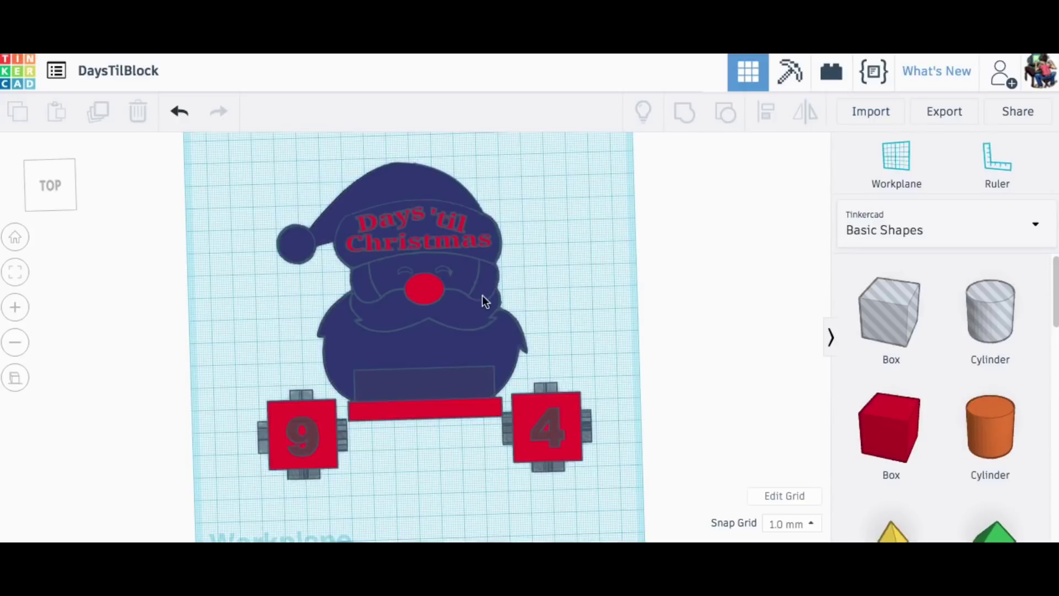
click(421, 288)
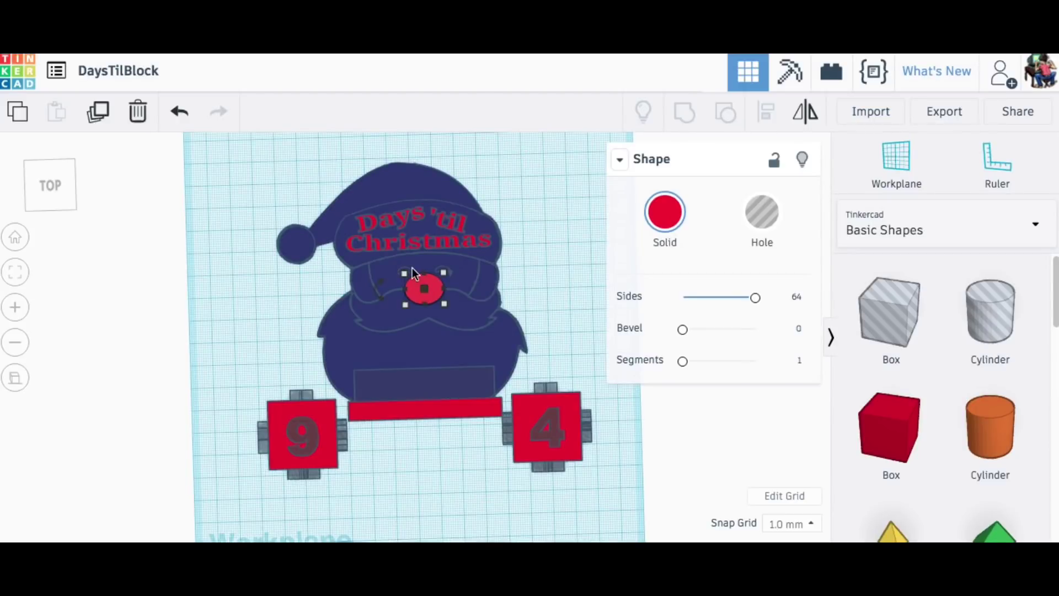
click(399, 216)
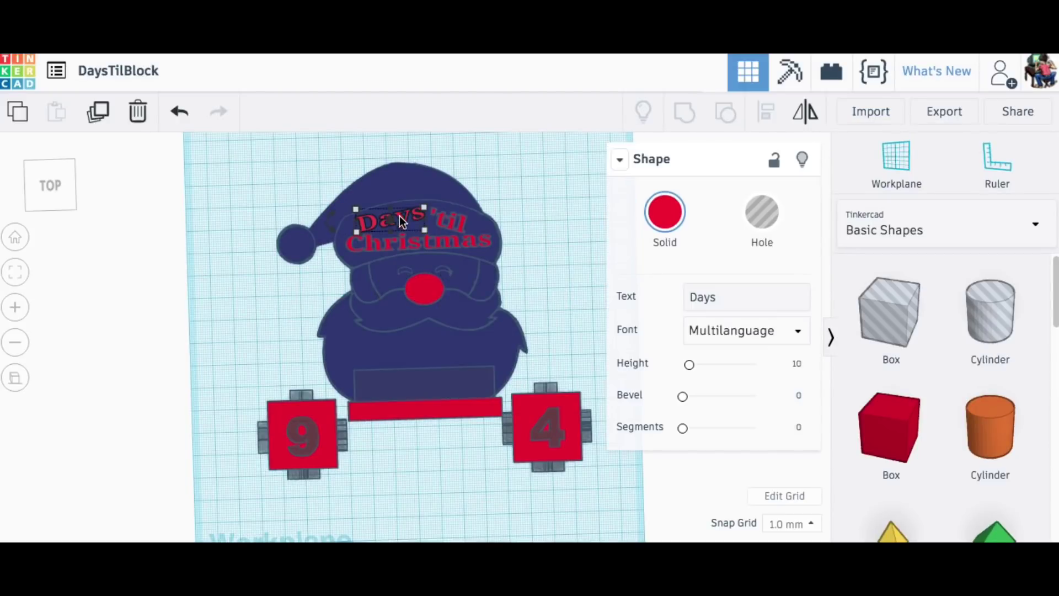
click(451, 225)
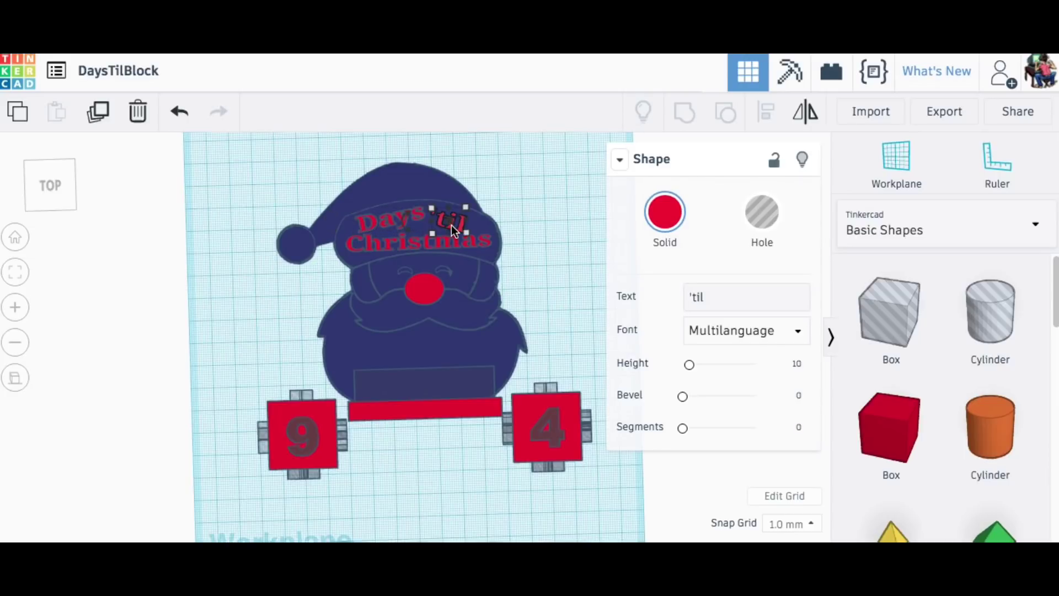
click(403, 244)
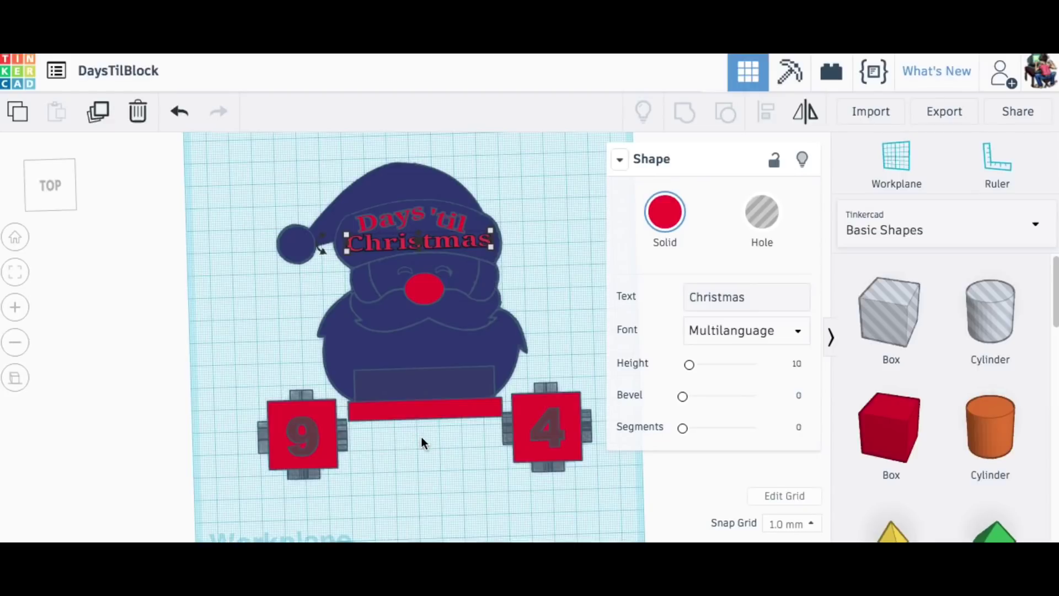
right_drag(422, 436, 488, 262)
Turn the box standing in the tray into a hole.
click(487, 263)
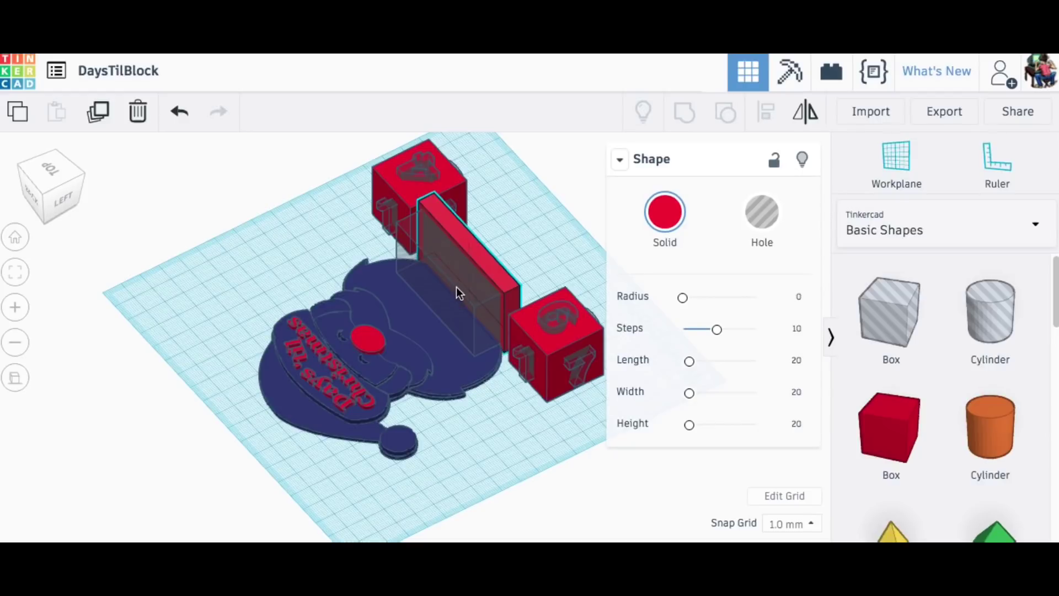
key(h)
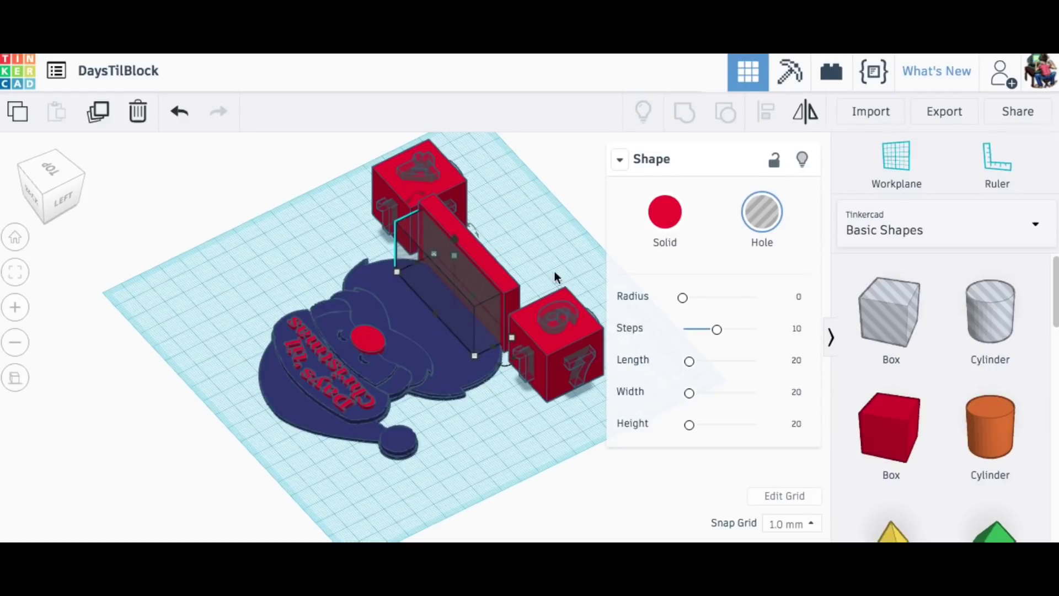
right_drag(554, 271, 194, 289)
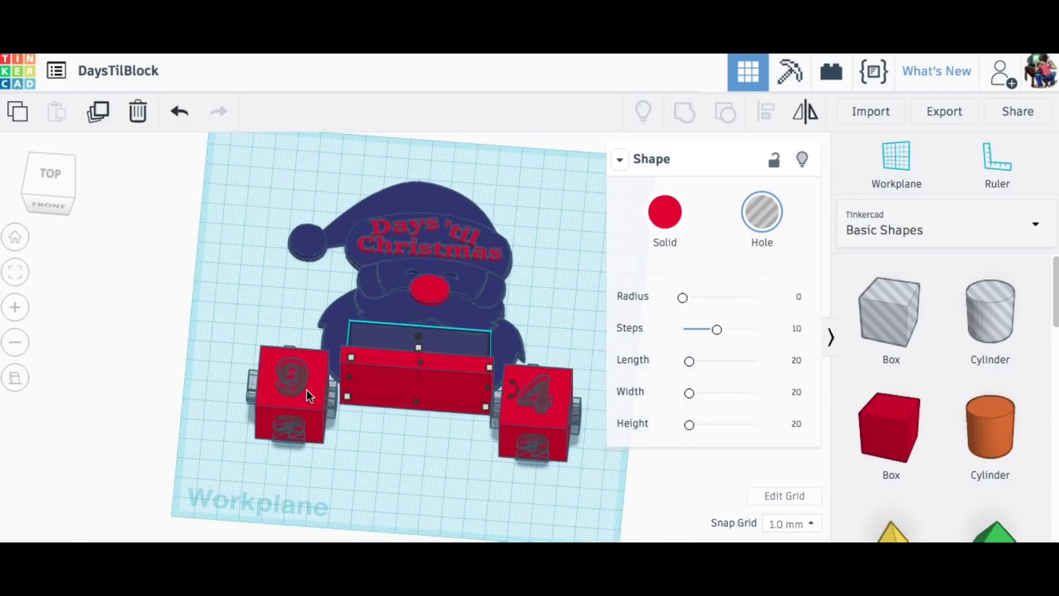
Select the left number cube and its 9, then orbit around to inspect the engraved digits.
click(320, 396)
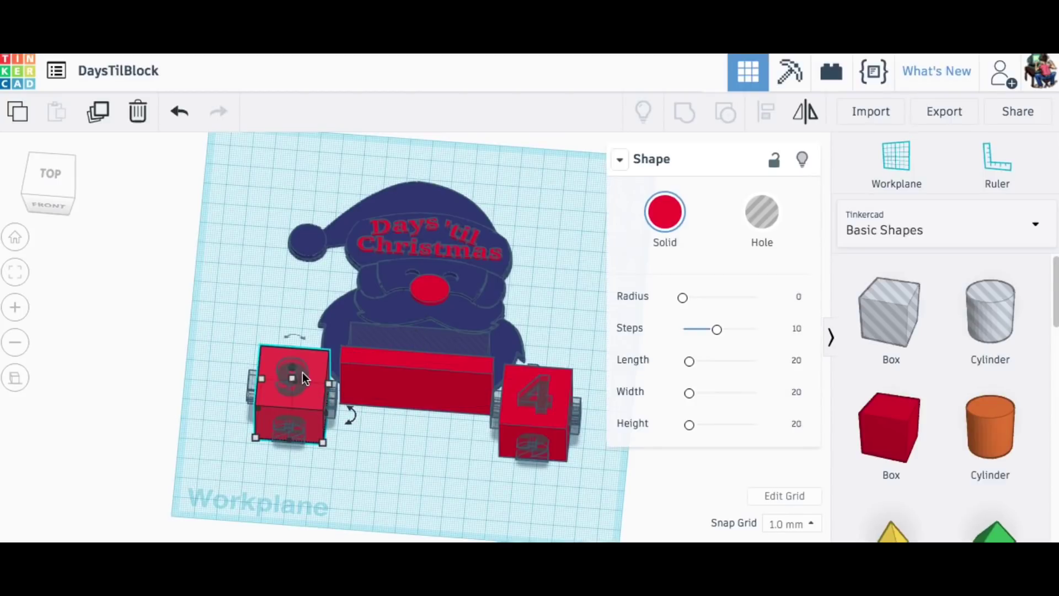
click(302, 372)
right_drag(320, 402, 306, 377)
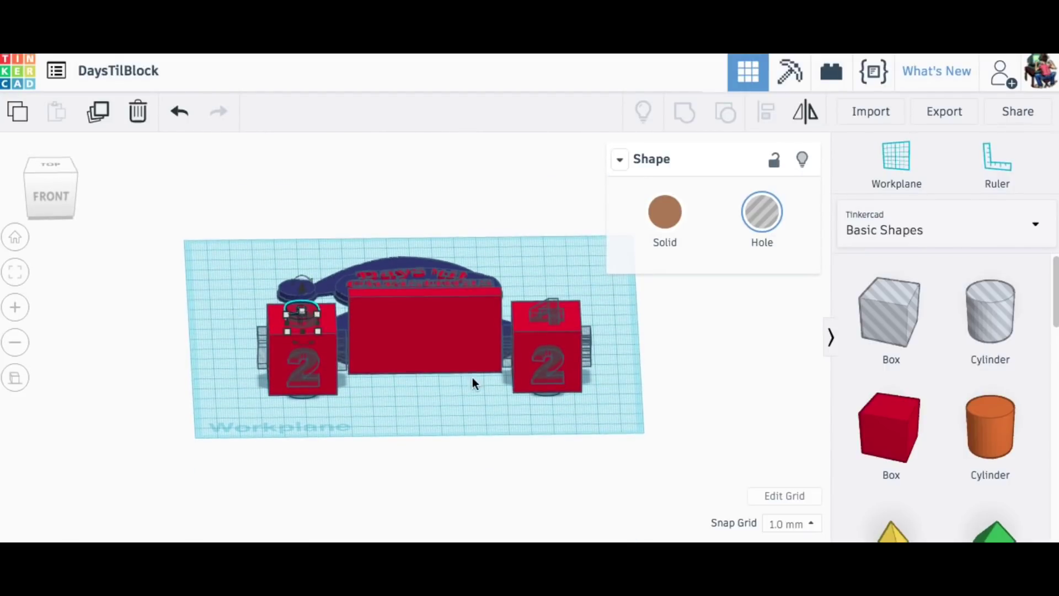
right_drag(261, 409, 343, 285)
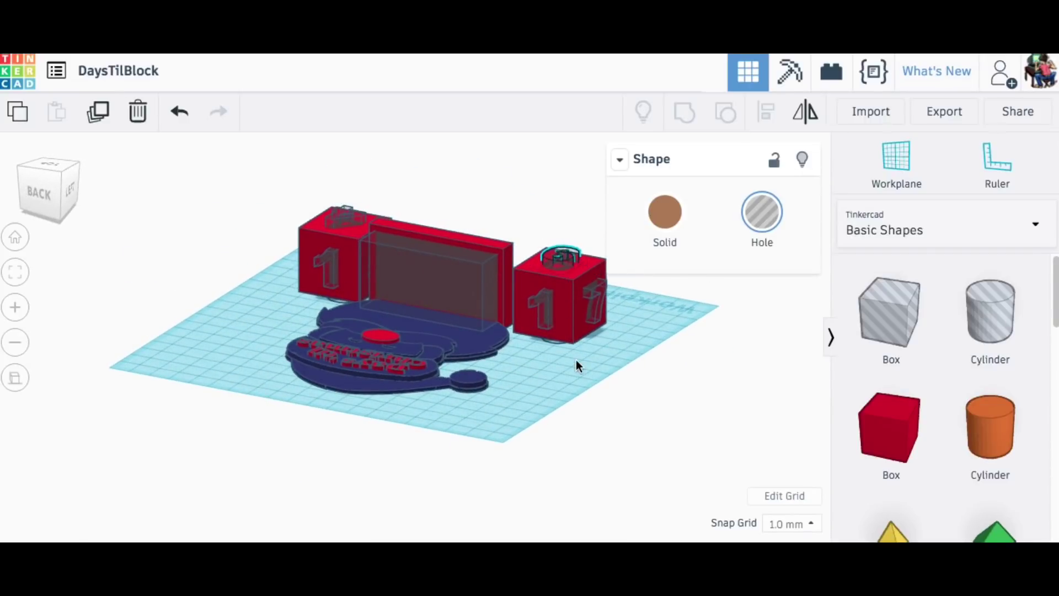
right_drag(575, 360, 340, 428)
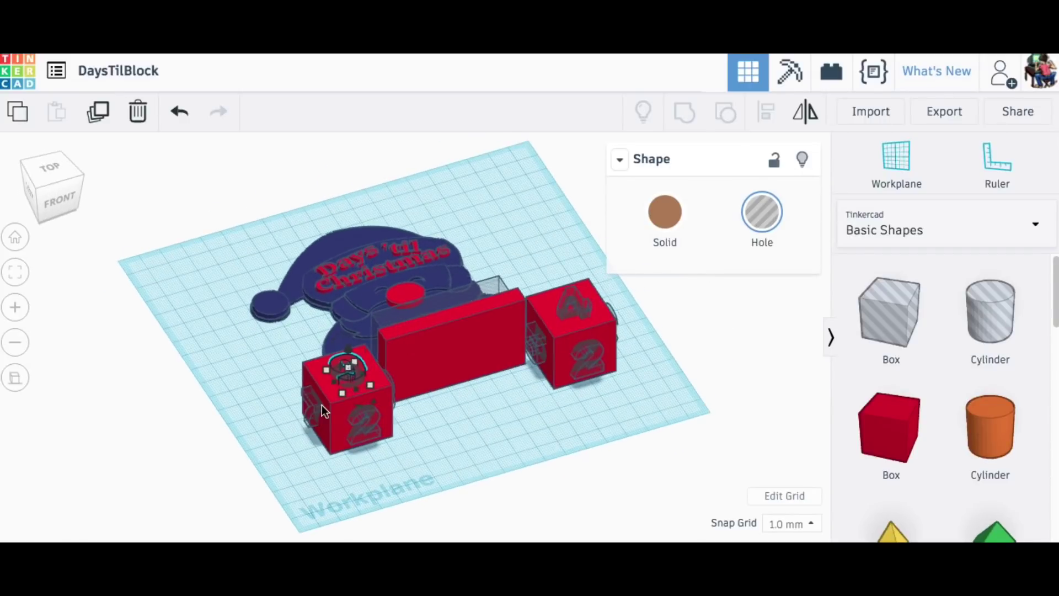
right_drag(451, 408, 312, 435)
right_drag(312, 385, 548, 351)
right_drag(547, 308, 335, 405)
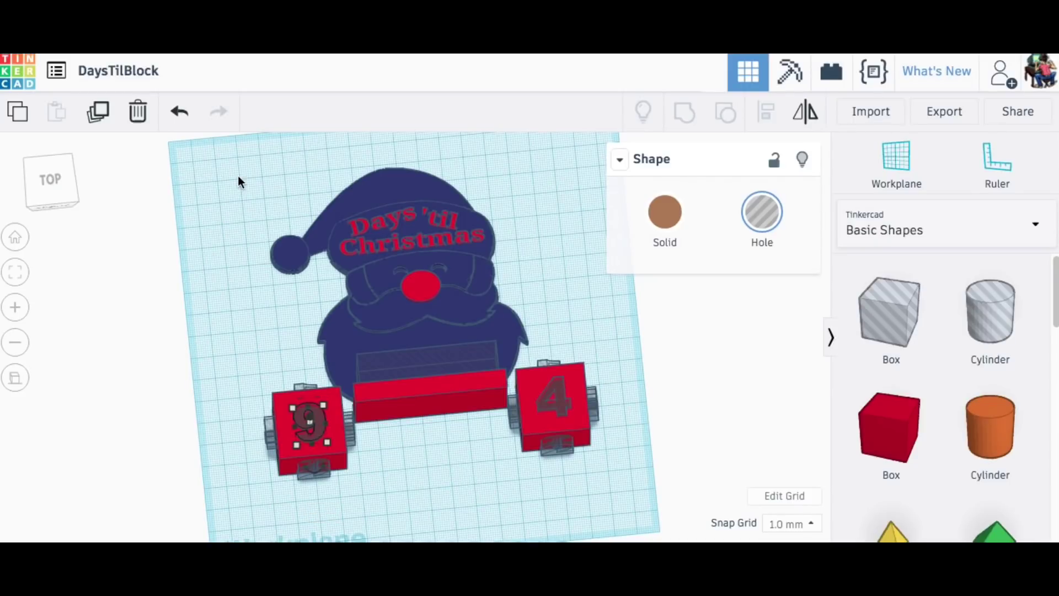
Undo the grey hole pieces around both cubes, over the tray and atop the hat.
click(179, 113)
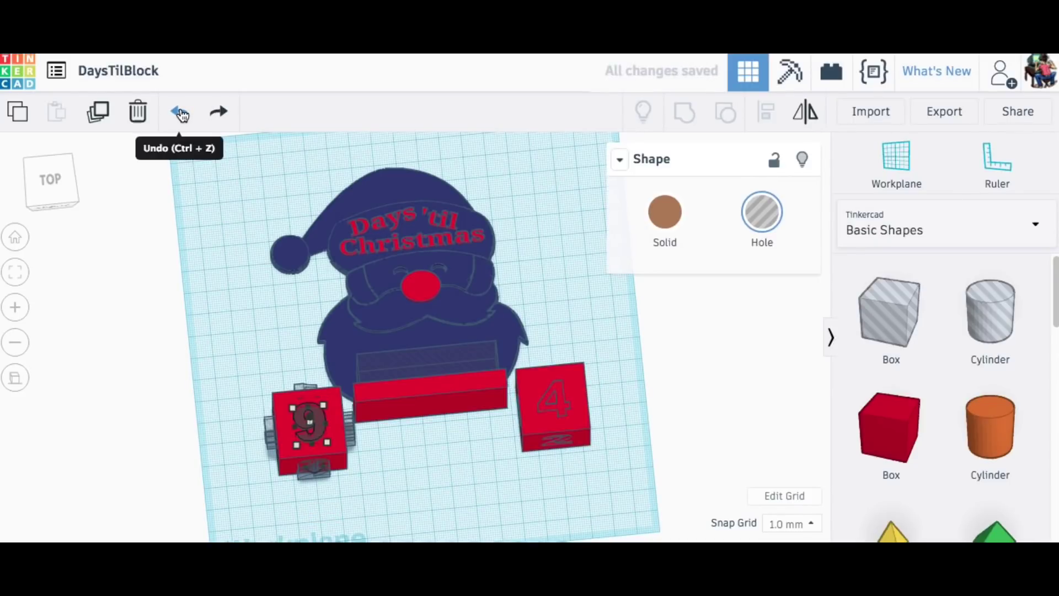
click(179, 112)
click(179, 113)
click(179, 113)
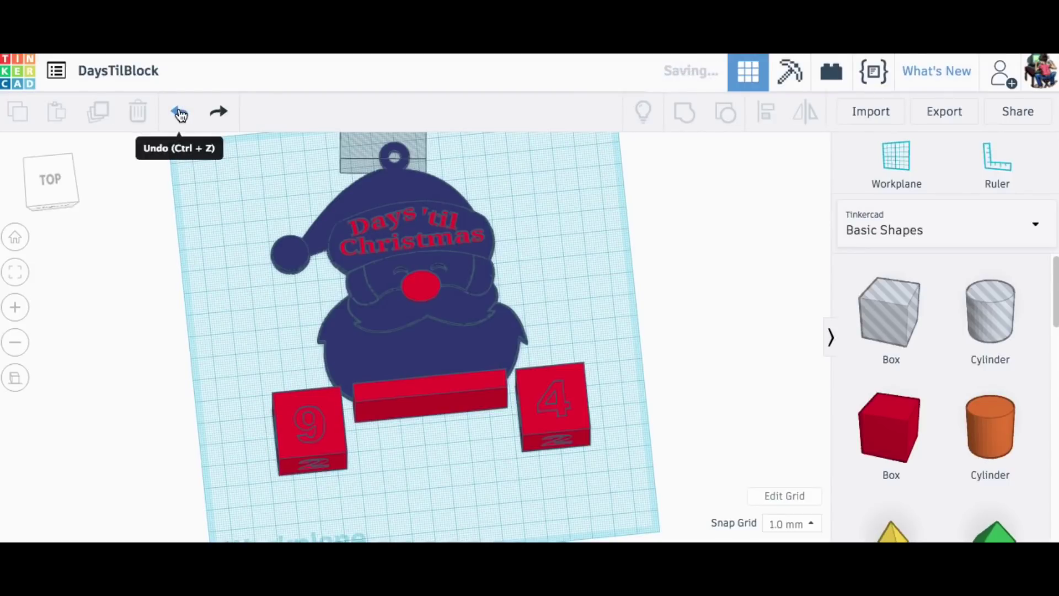
click(179, 113)
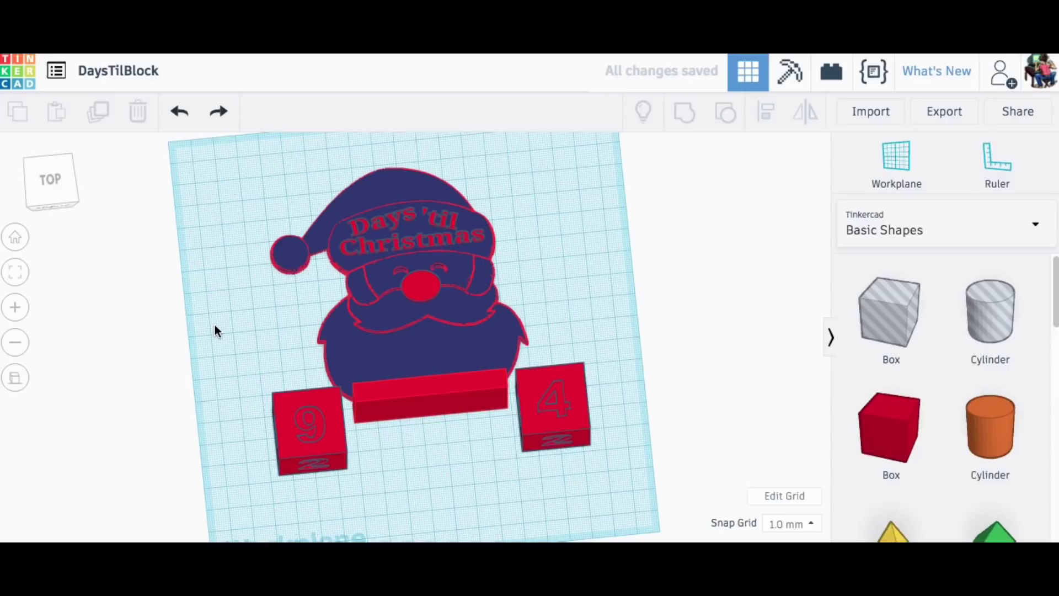
right_drag(217, 329, 202, 306)
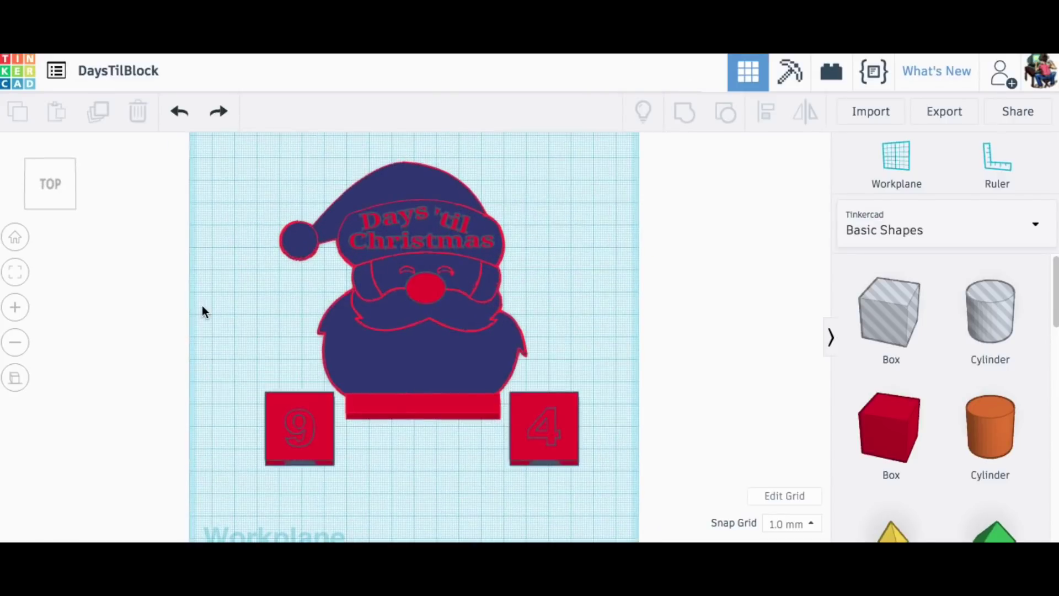
Undo the blue colouring so the Santa and its text are solid red.
click(177, 114)
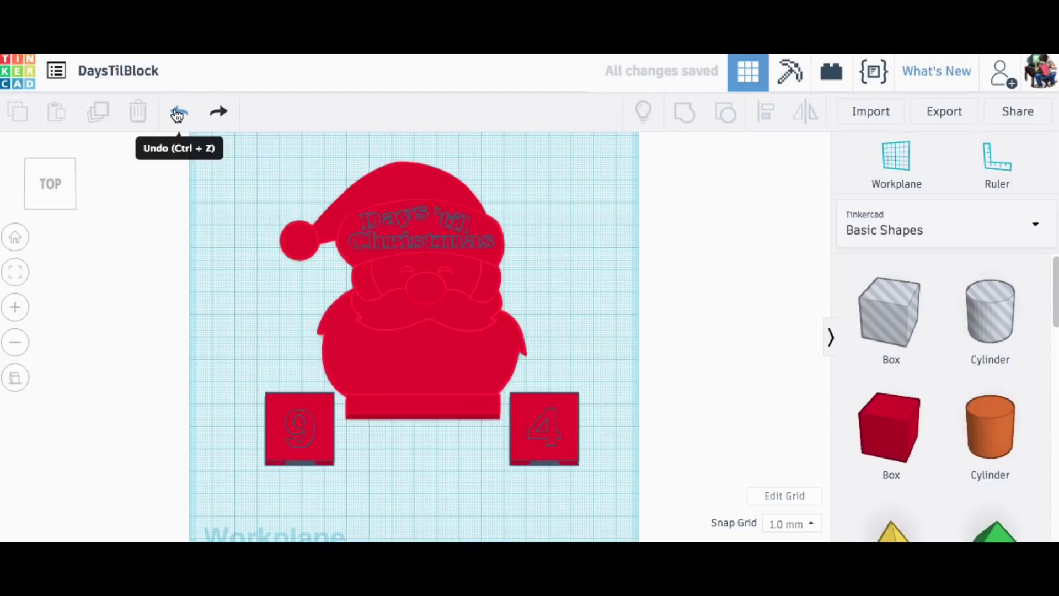
click(179, 114)
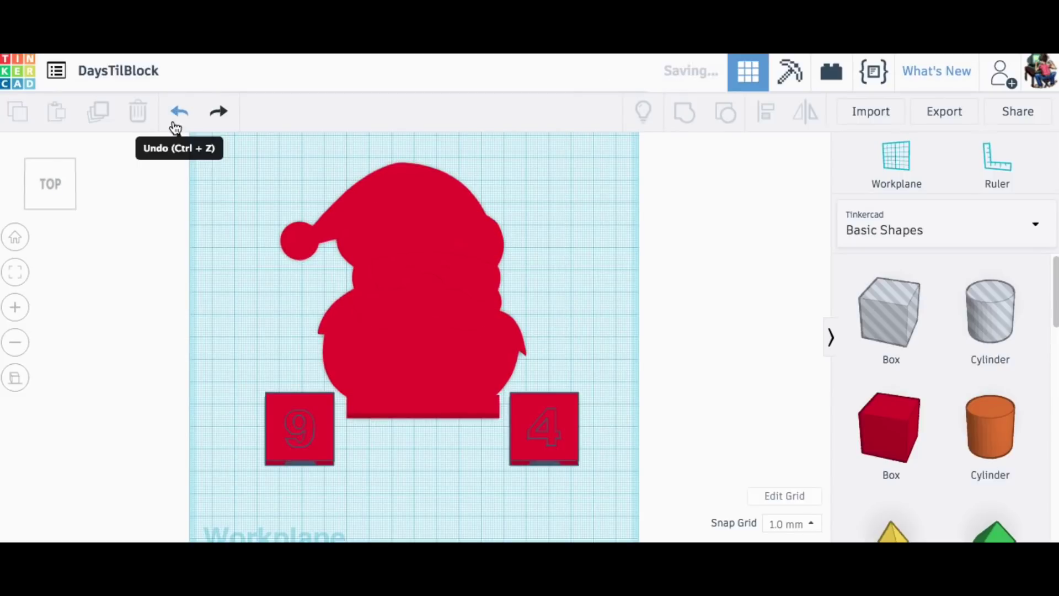
mouse_move(581, 311)
right_down()
mouse_move(556, 244)
mouse_move(220, 273)
mouse_move(161, 236)
mouse_move(208, 277)
mouse_move(574, 323)
right_up()
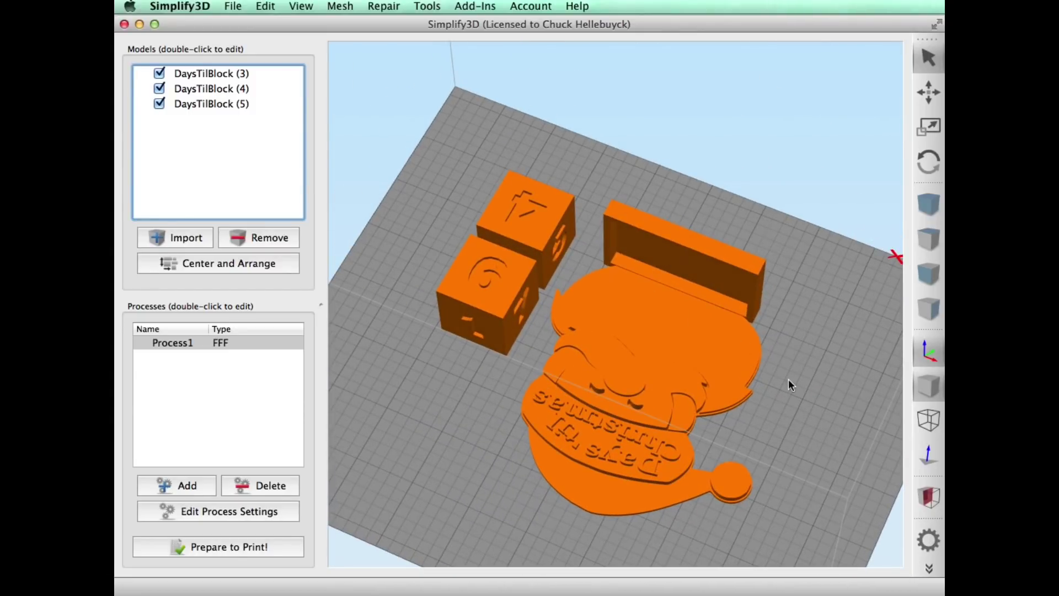
Open support customization for the Santa model and enable manual support placement.
drag(790, 379, 807, 354)
click(599, 265)
click(427, 6)
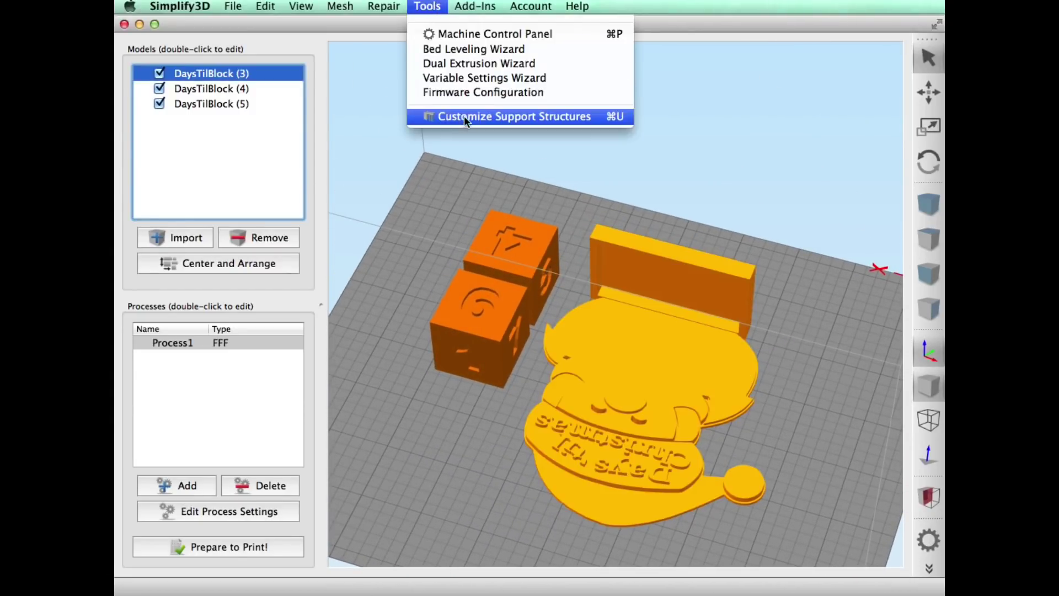
click(497, 115)
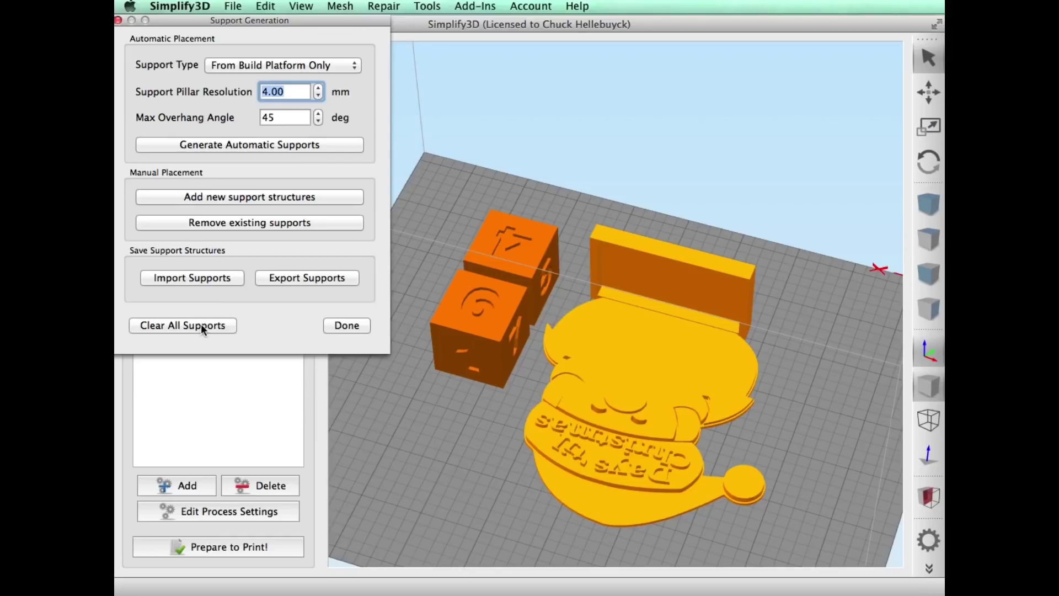
click(225, 199)
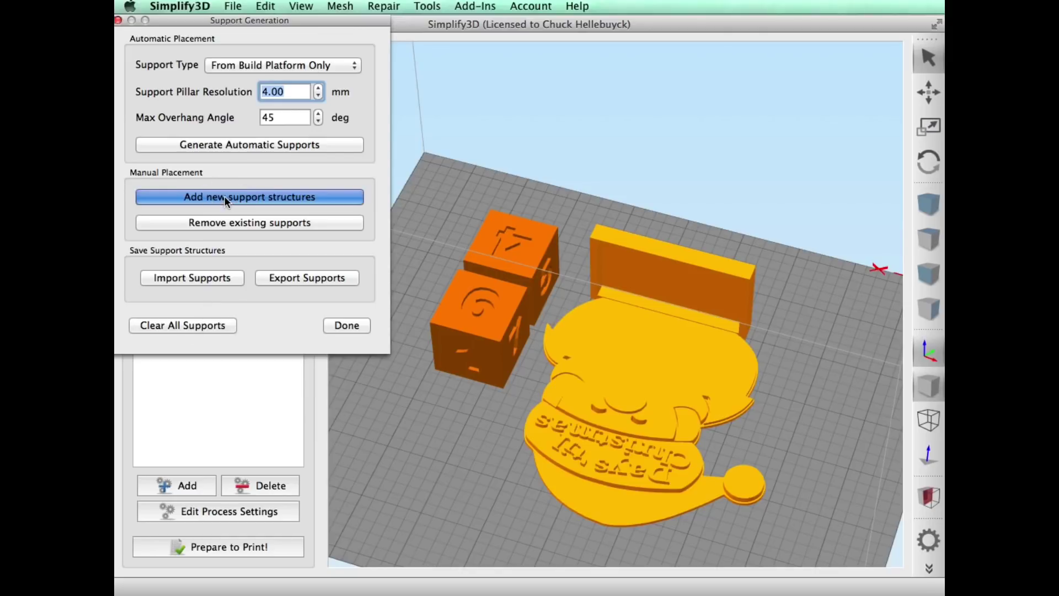
Place eight support pillars along the overhanging bar, ending at its right end, and finish.
click(607, 294)
click(630, 300)
click(642, 303)
click(662, 307)
click(682, 310)
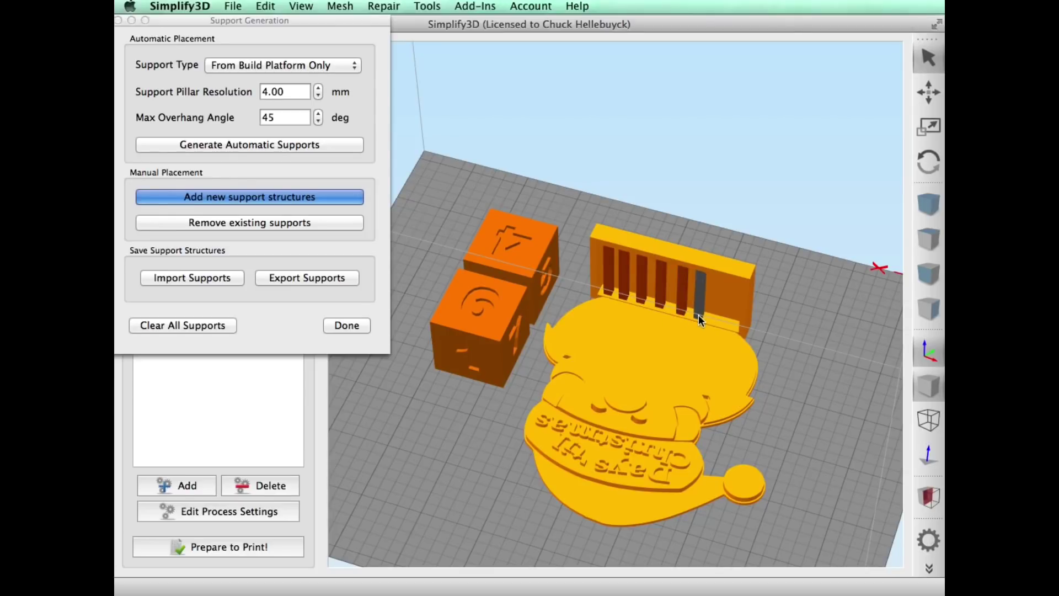
click(700, 314)
click(720, 319)
click(731, 323)
click(347, 325)
drag(483, 469, 511, 534)
Update the profile with current process settings, then review the Layer, Temperature, Speeds and Advanced settings.
click(231, 514)
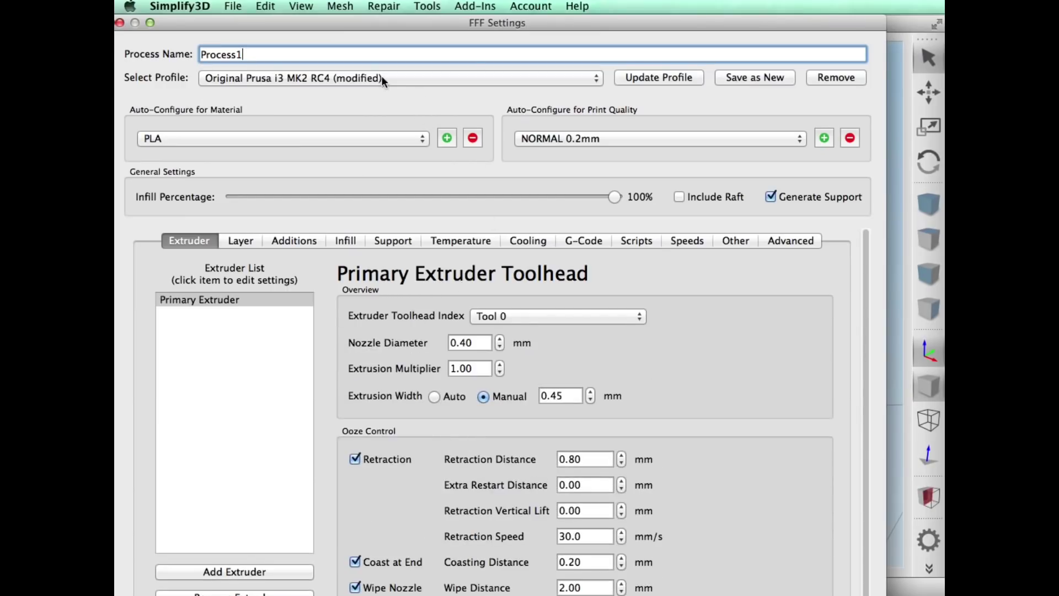
click(650, 78)
click(243, 241)
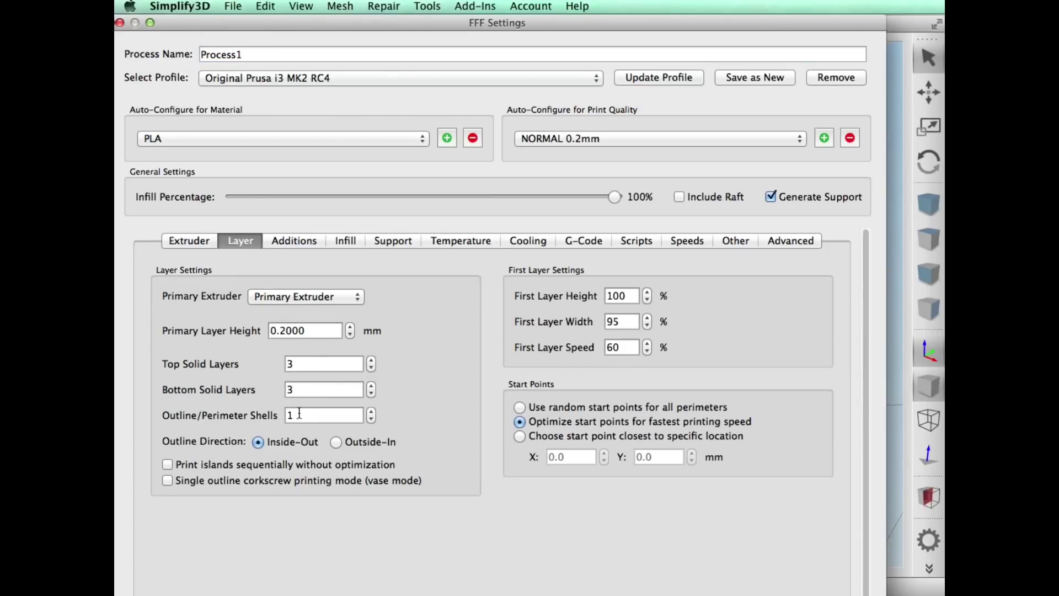
click(470, 246)
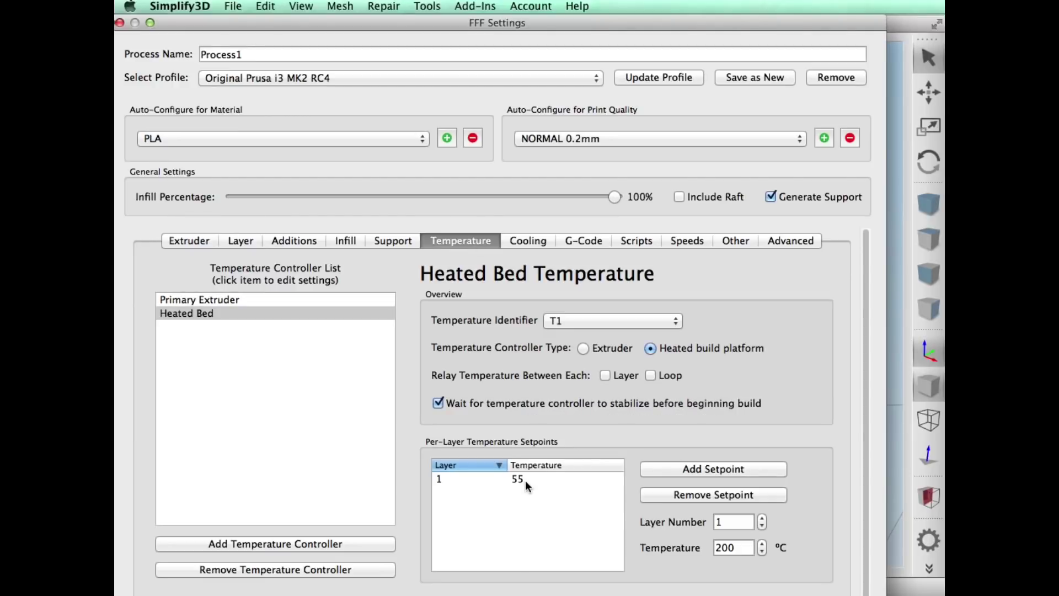
click(286, 301)
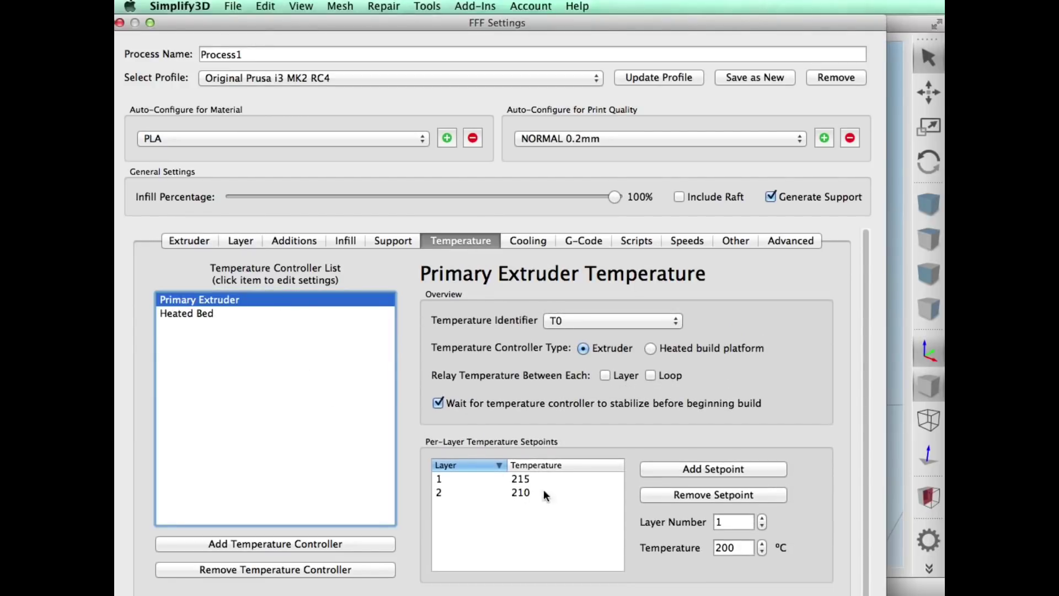
click(692, 244)
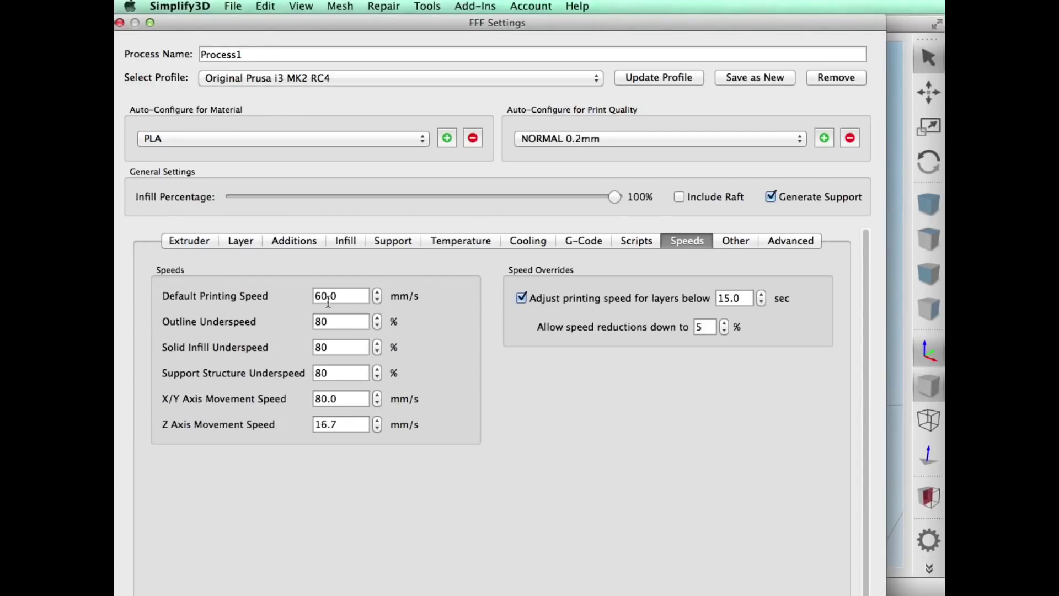
click(796, 242)
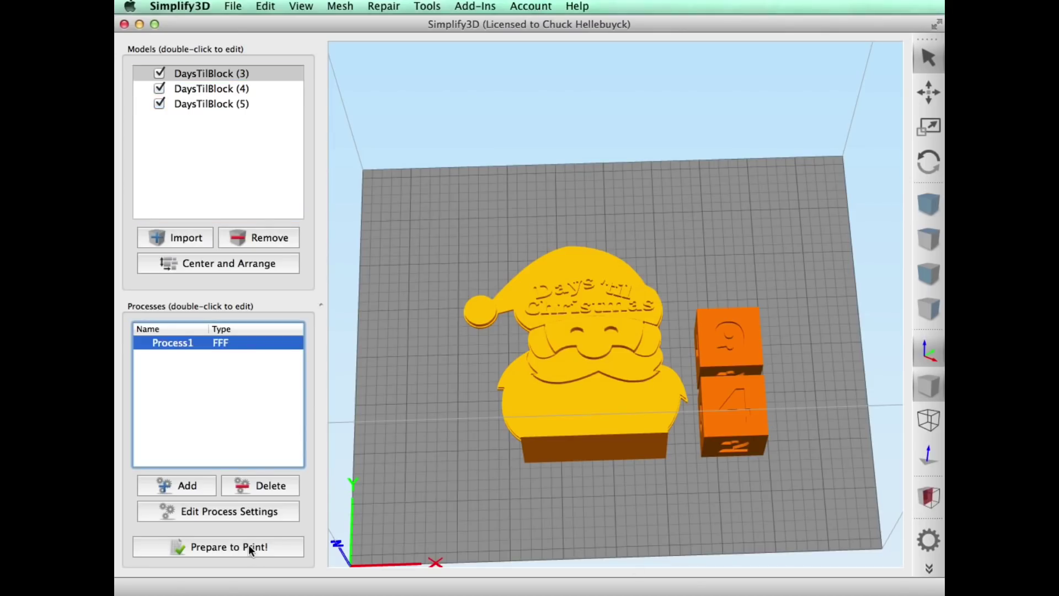
Slice the models, inspect the Days 'til Christmas preview, and highlight the 5 hours 33 minutes build time.
click(248, 544)
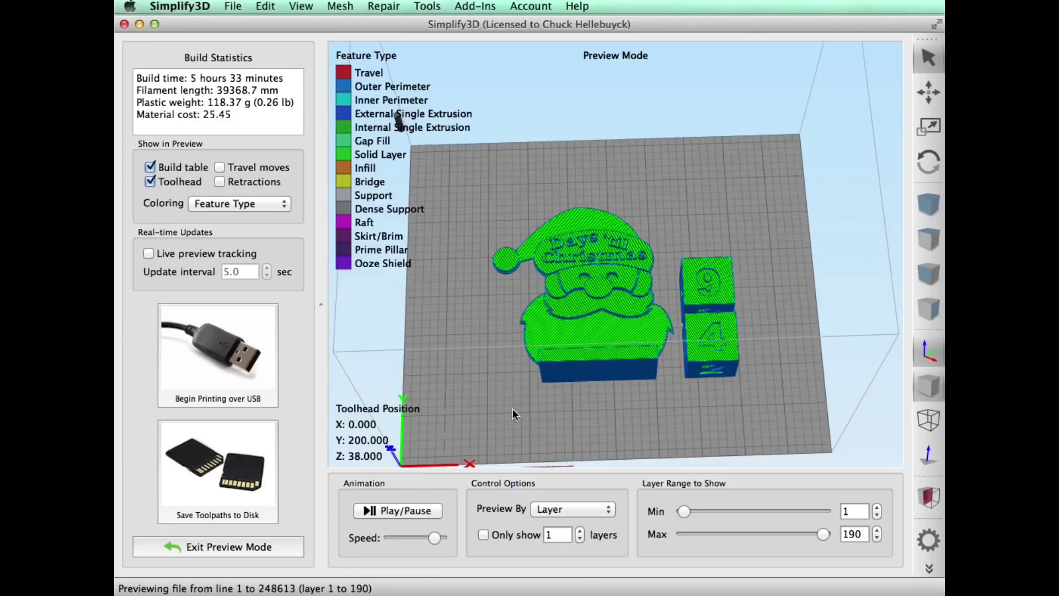
scroll(515, 392, up, 5)
scroll(515, 392, up, 5)
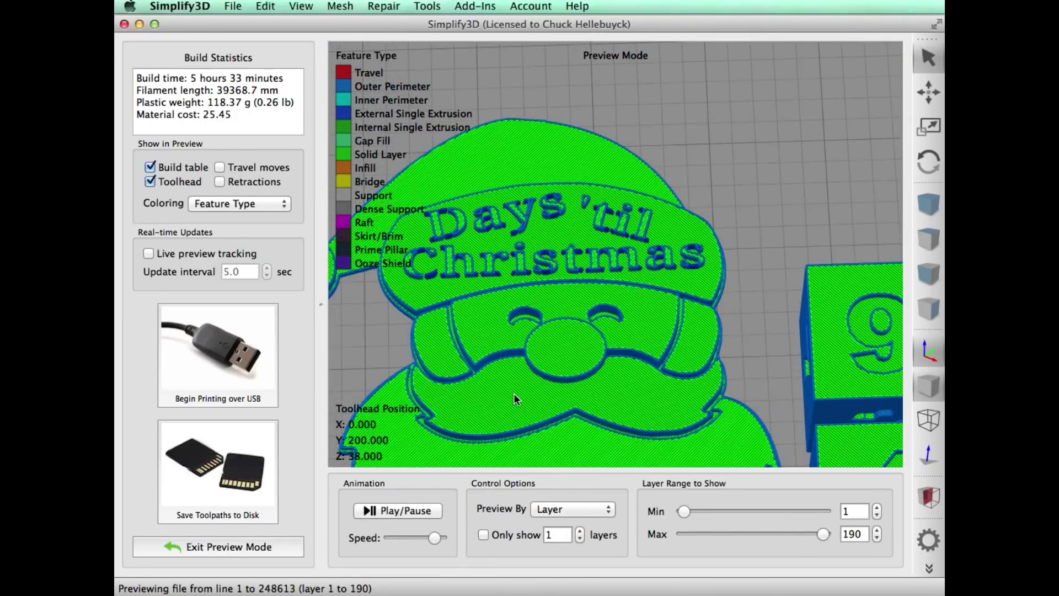
right_drag(746, 313, 706, 282)
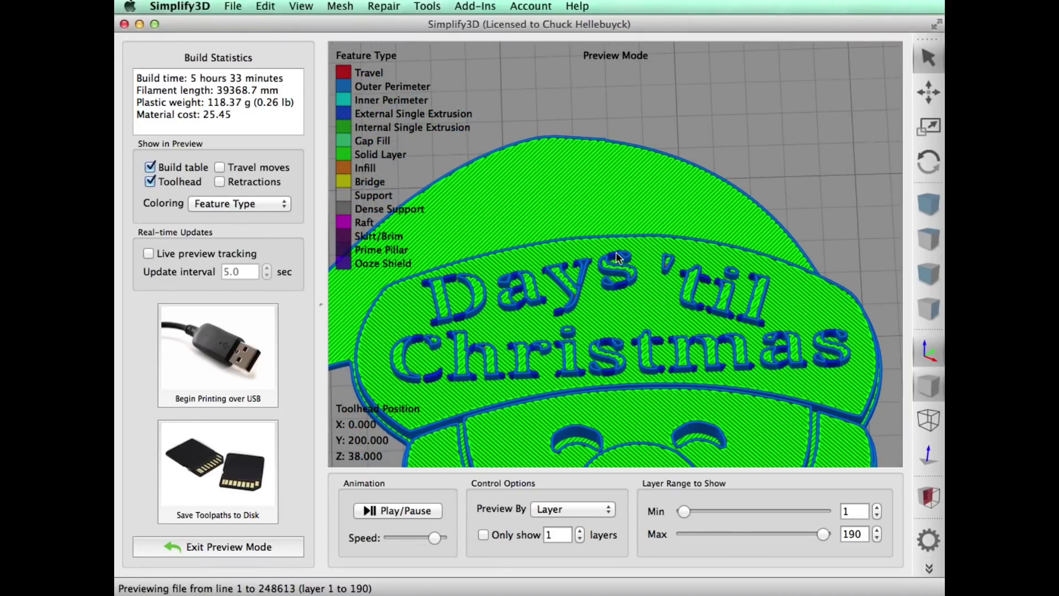
scroll(617, 257, up, 10)
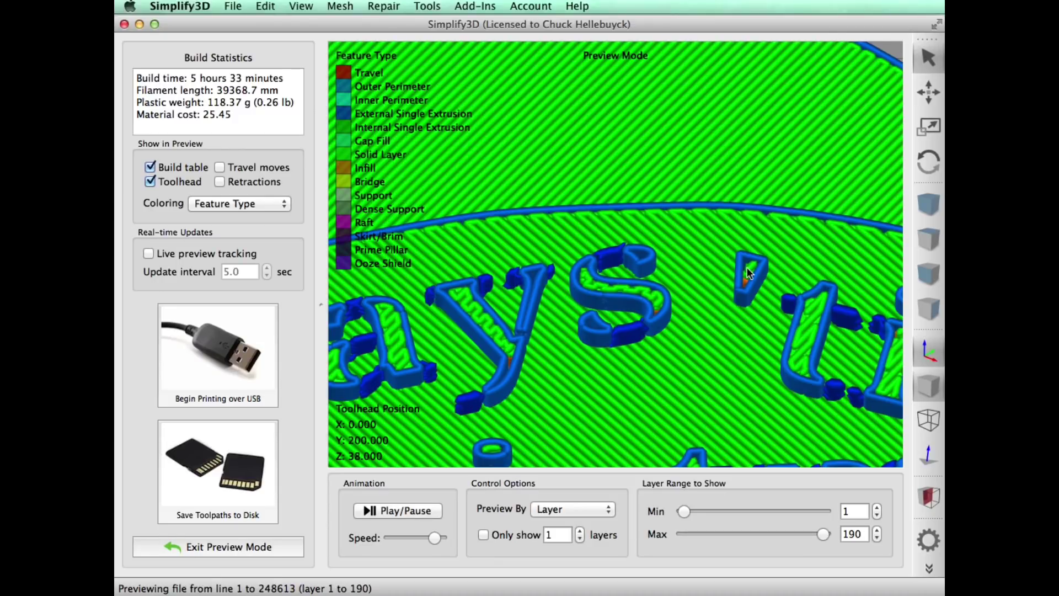
scroll(611, 319, down, 3)
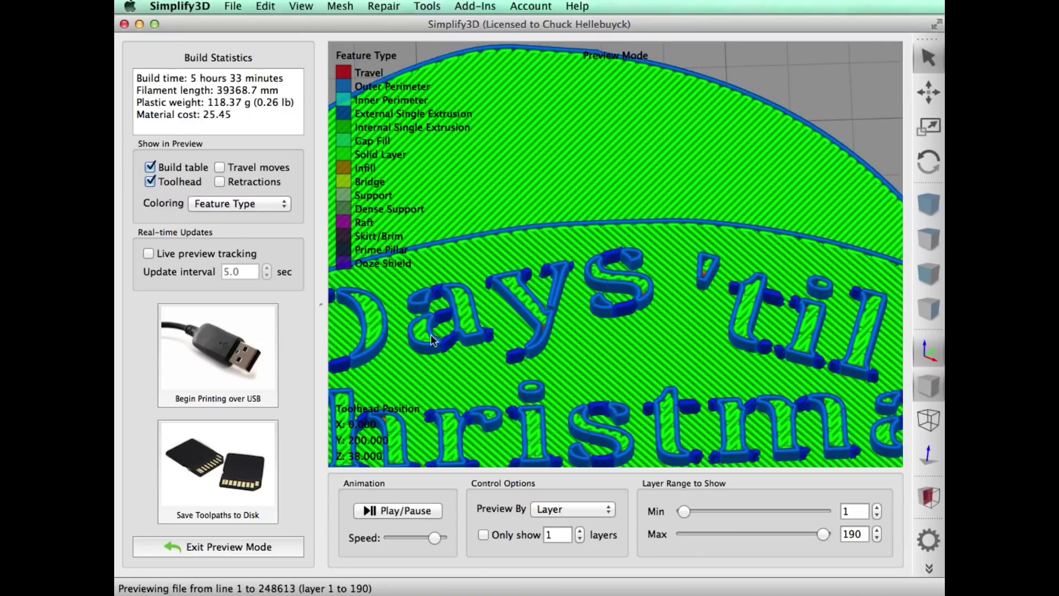
scroll(574, 385, down, 1)
drag(191, 78, 284, 77)
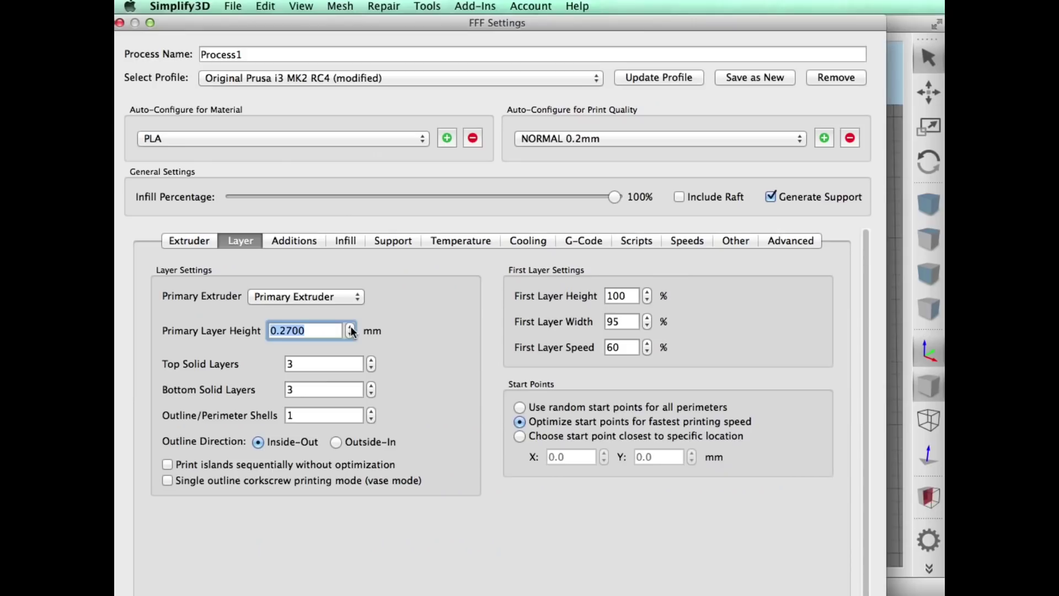
Set the layer height to 0.3 mm, re-slice, and highlight the new 3 hours 47 minutes estimate.
click(350, 326)
key(Return)
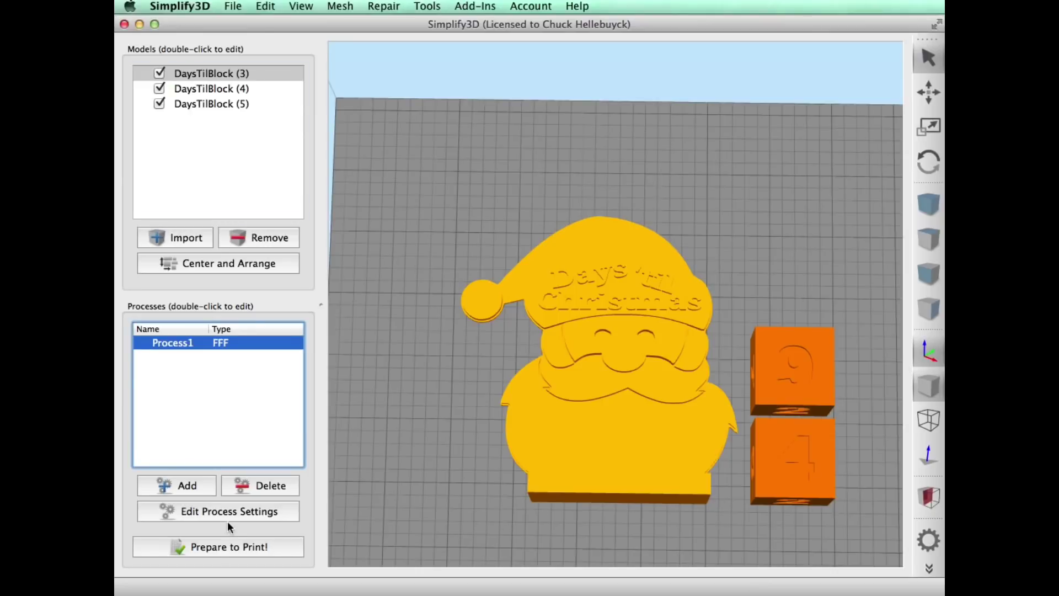
click(217, 547)
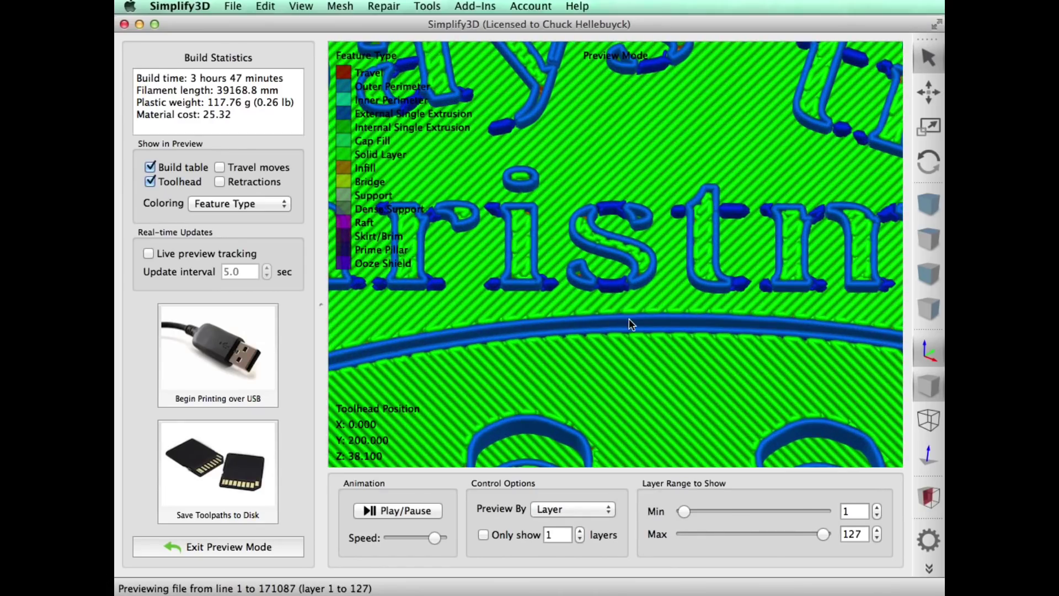
scroll(629, 320, down, 5)
scroll(629, 320, down, 10)
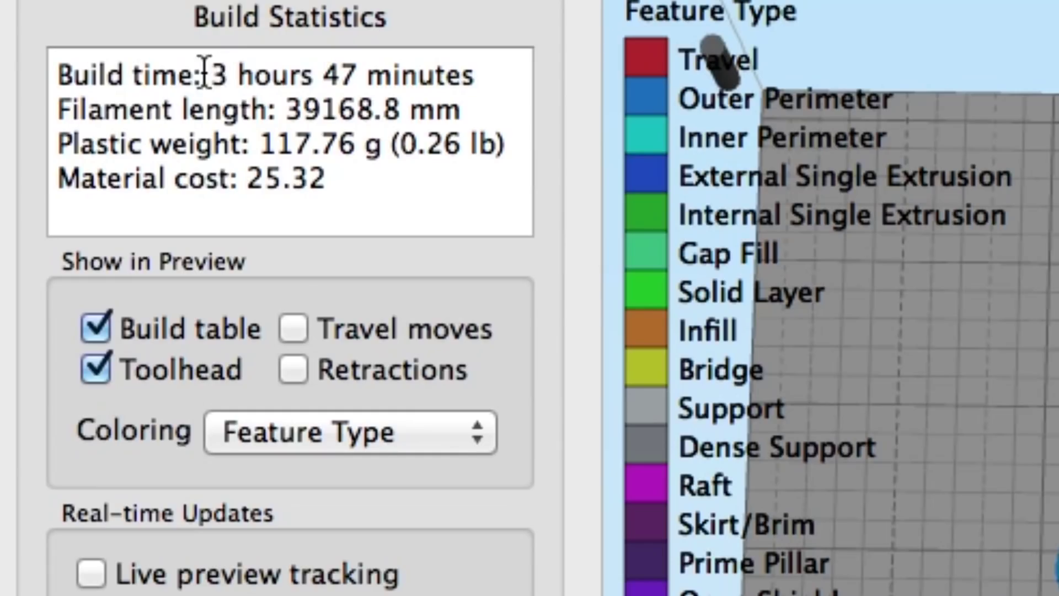
drag(190, 77, 293, 78)
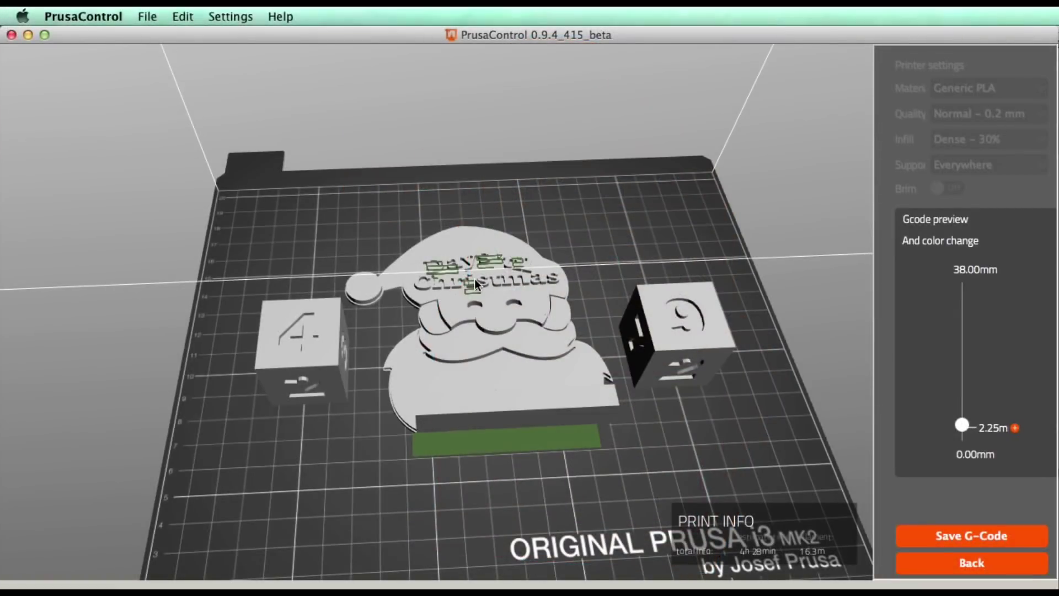
Move the G-code preview slider up to 7.53 mm height.
drag(964, 424, 961, 288)
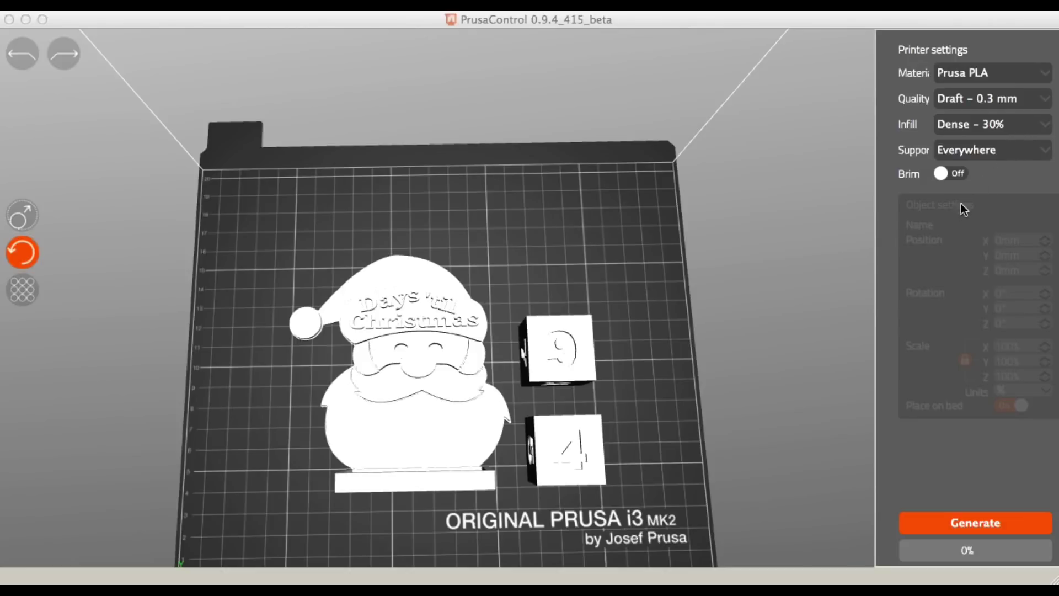
Generate the draft G-code, estimating 3h 50min and 26.1 m of filament.
click(962, 523)
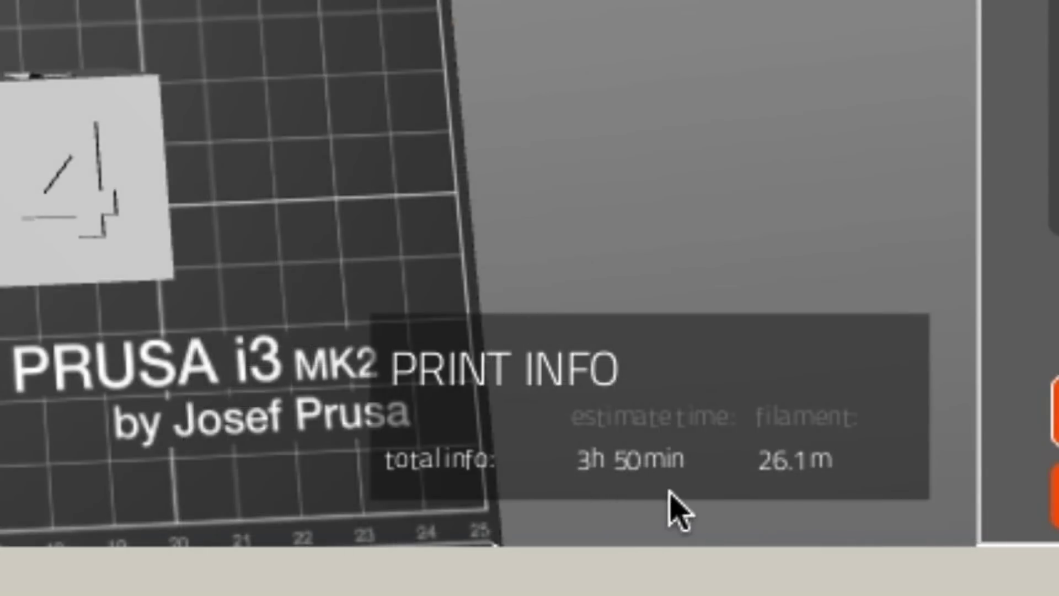